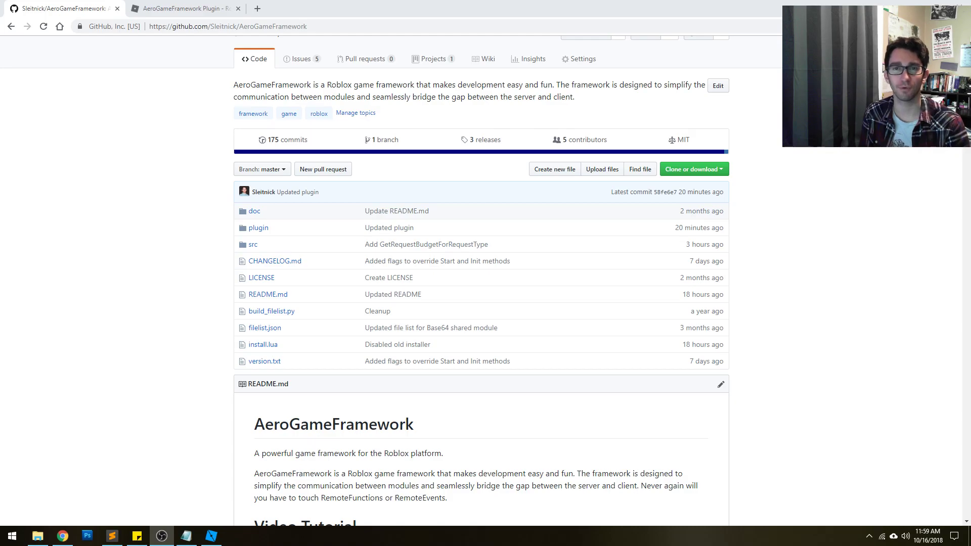
Step: Browse the repository's doc folder on GitHub, then return to the AeroGameFramework main page
click(842, 224)
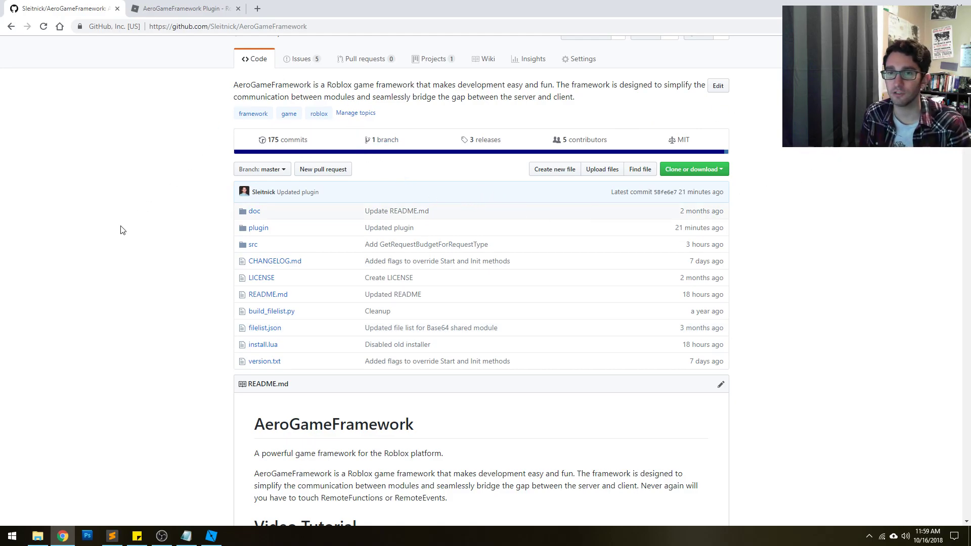
click(254, 211)
scroll(354, 318, down, 3)
scroll(336, 177, up, 3)
click(329, 137)
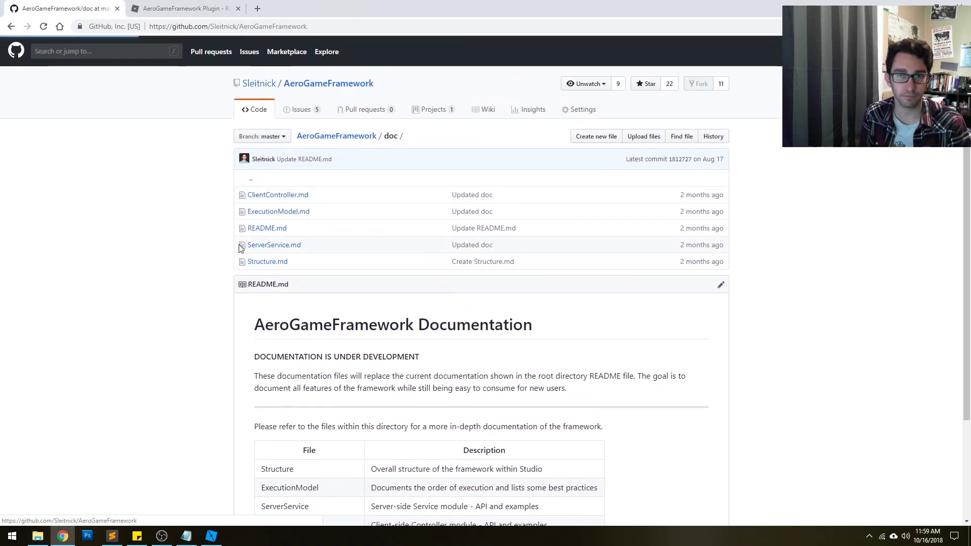
Step: Read the README's Install & Update notes, then switch to the AeroGameFramework Plugin page on Roblox
scroll(189, 243, down, 5)
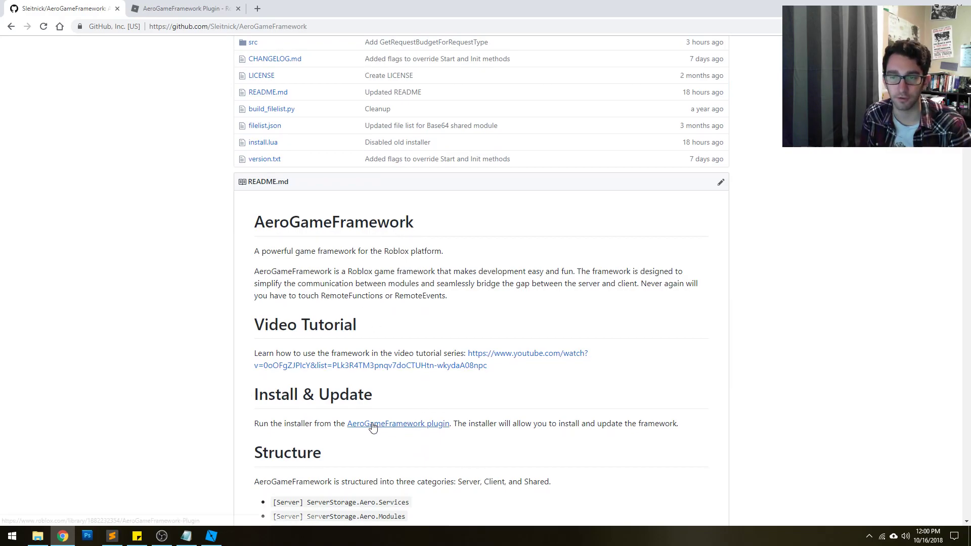
drag(458, 424, 658, 422)
click(586, 430)
scroll(433, 423, down, 2)
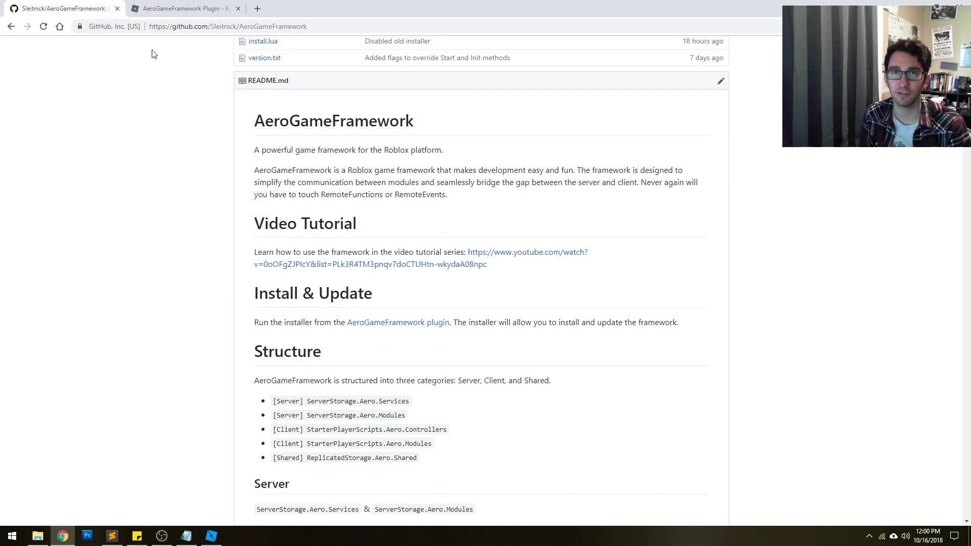
click(174, 9)
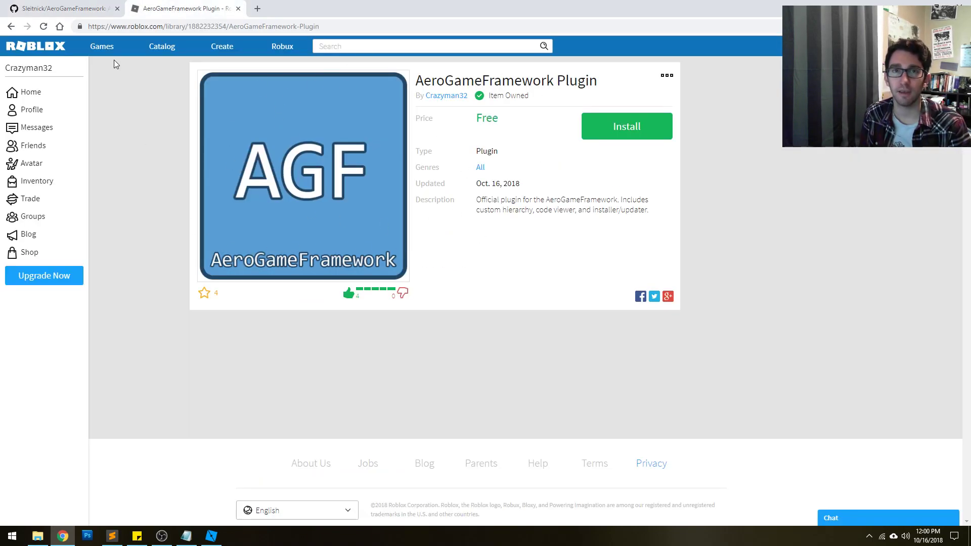
click(211, 536)
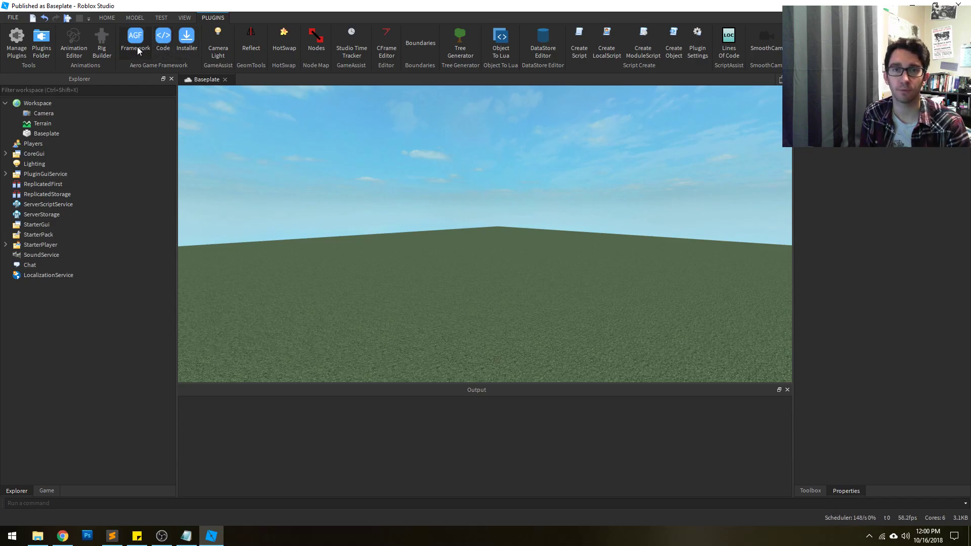
Step: In Roblox Studio, open the AeroGameFramework installer from the Plugins ribbon
click(186, 49)
Step: Open the AeroGameFramework panel, attempt the install, then open Game Settings after the HTTP error
click(226, 80)
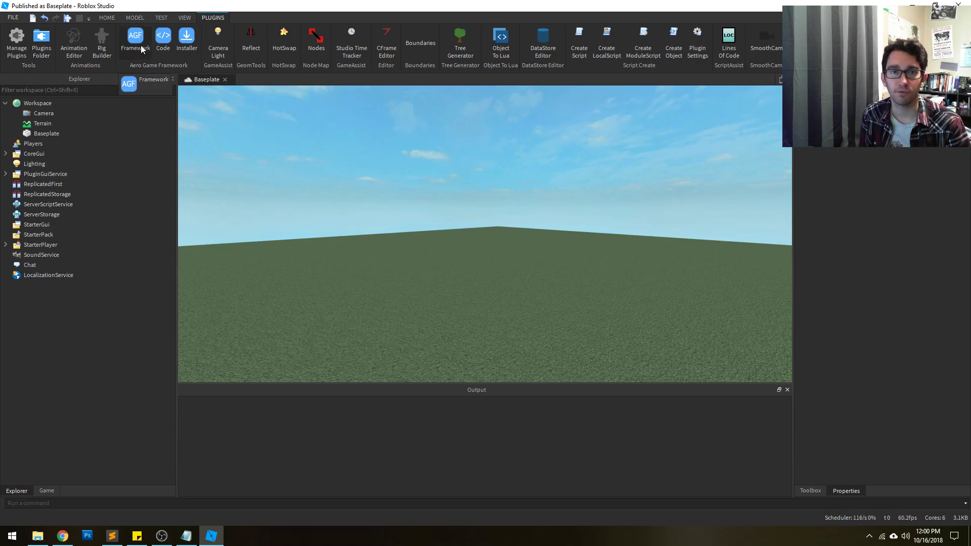
click(135, 44)
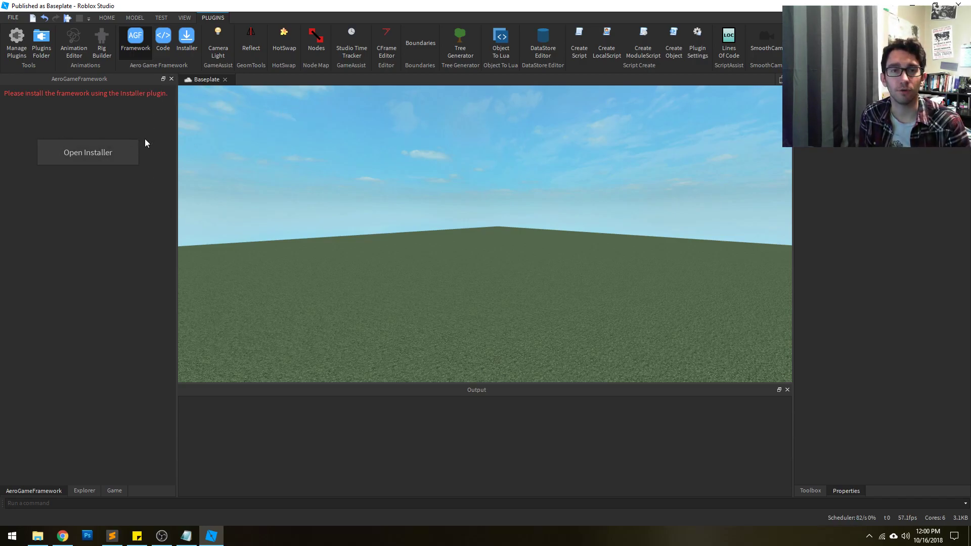
click(187, 53)
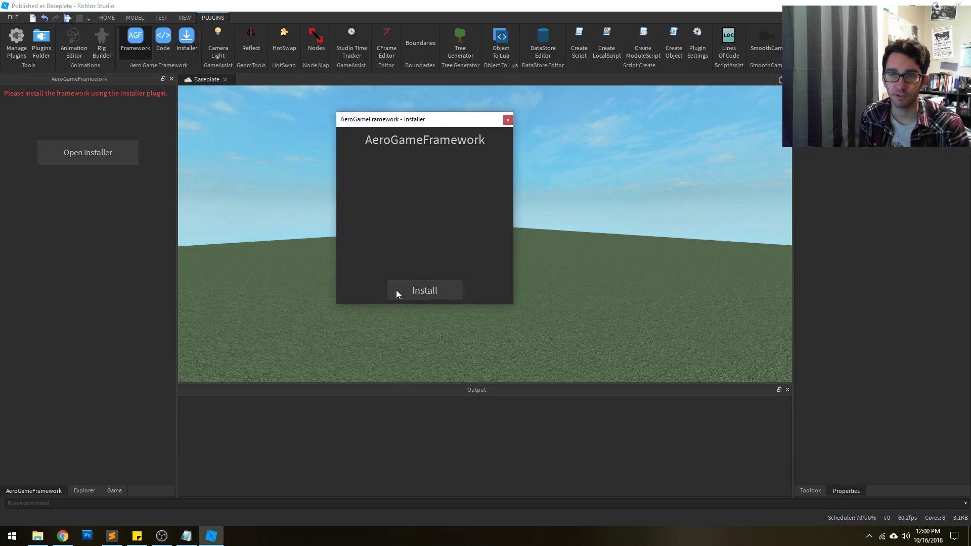
click(427, 290)
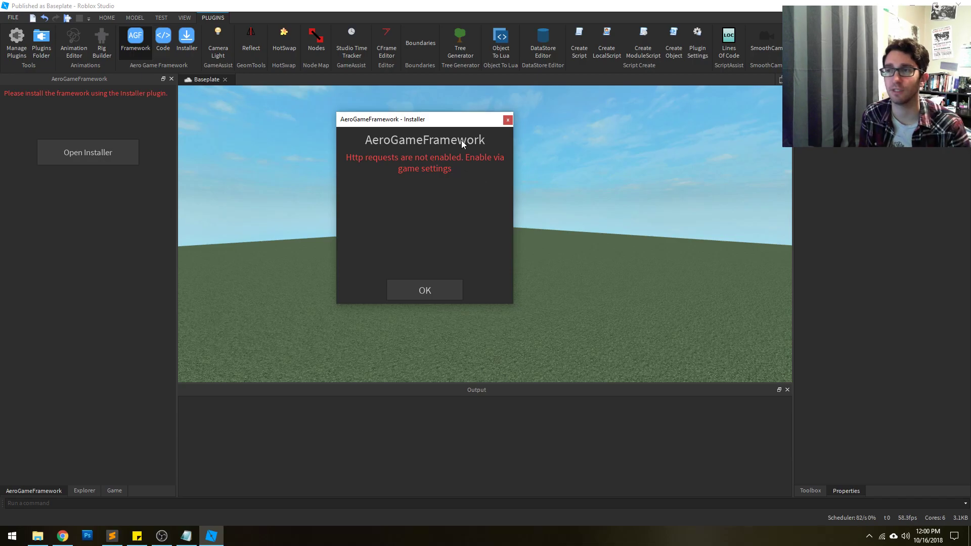
click(107, 18)
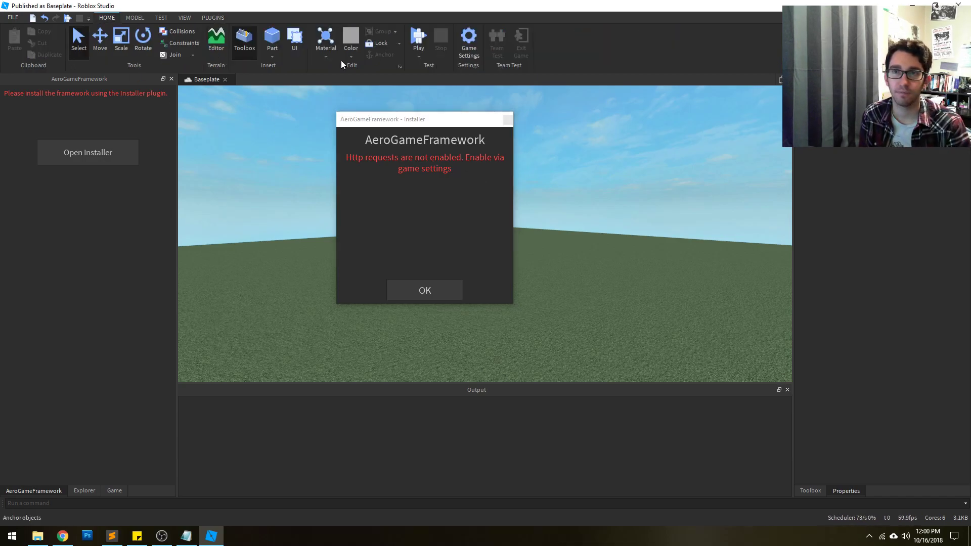
click(469, 40)
Step: Set Allow HTTP Requests to On under Options, save, and dismiss the installer's error popup
click(317, 175)
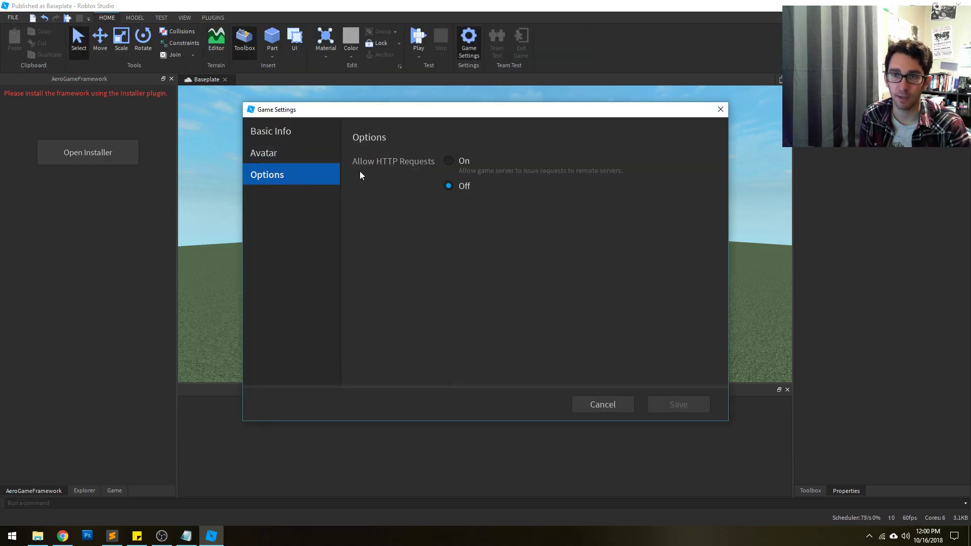
click(446, 161)
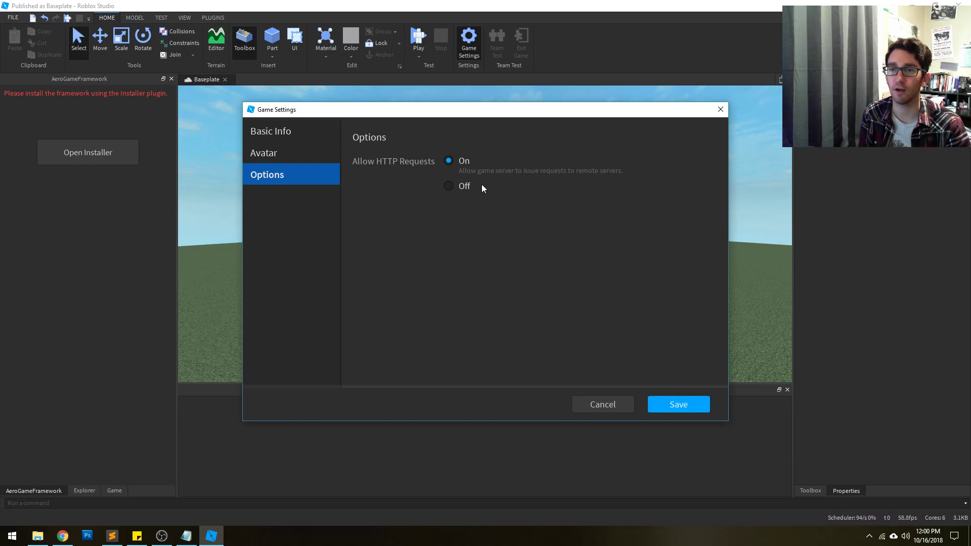
click(685, 401)
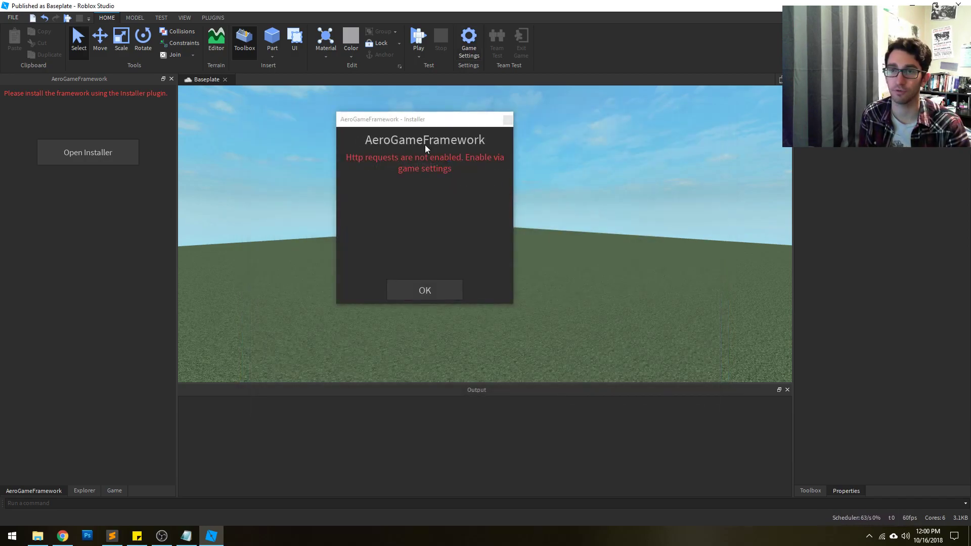
click(415, 290)
Step: Rerun the AeroGameFramework Installer, close its success message, and expand the Shared group
click(213, 18)
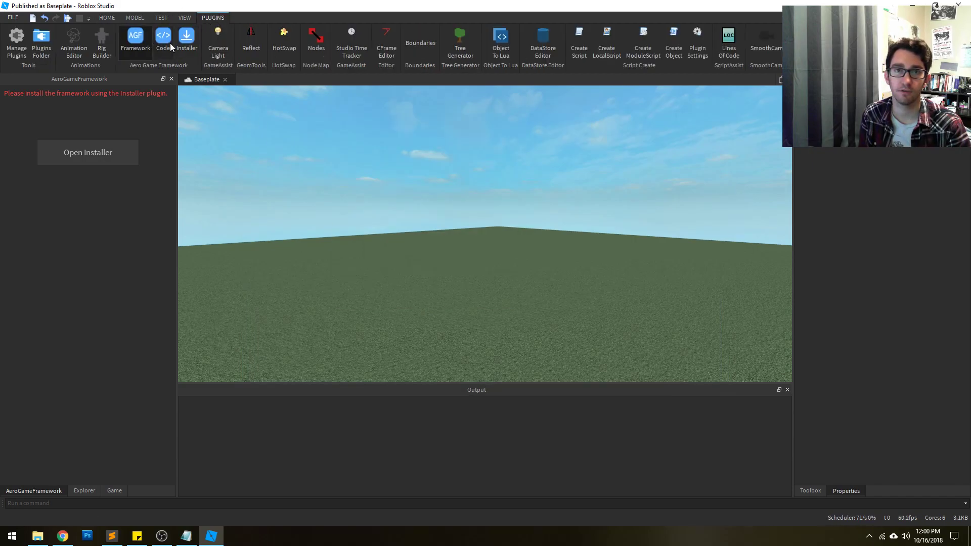
click(185, 43)
click(427, 287)
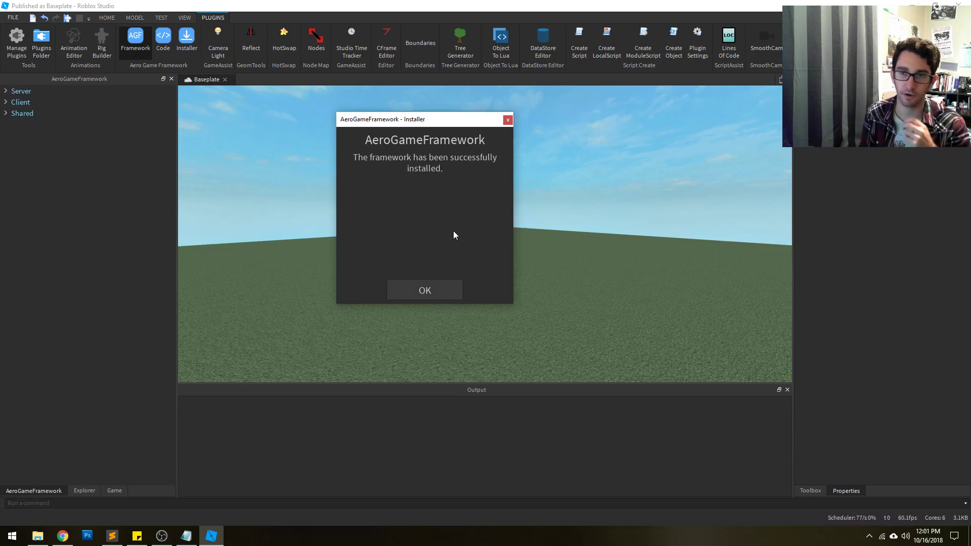
click(431, 286)
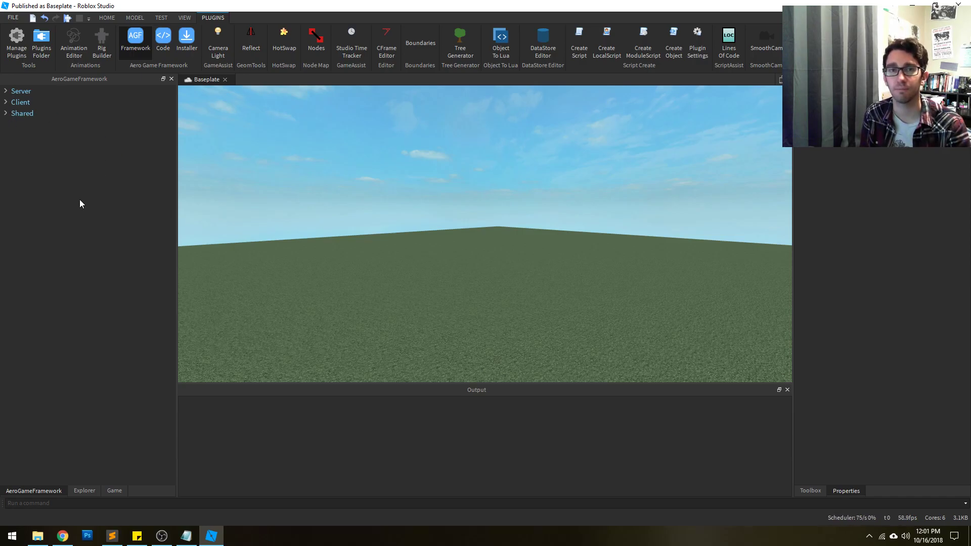
click(5, 114)
Step: Expand Client and Server plus their Modules, Controllers and Services folders in the framework tree
click(5, 102)
click(5, 91)
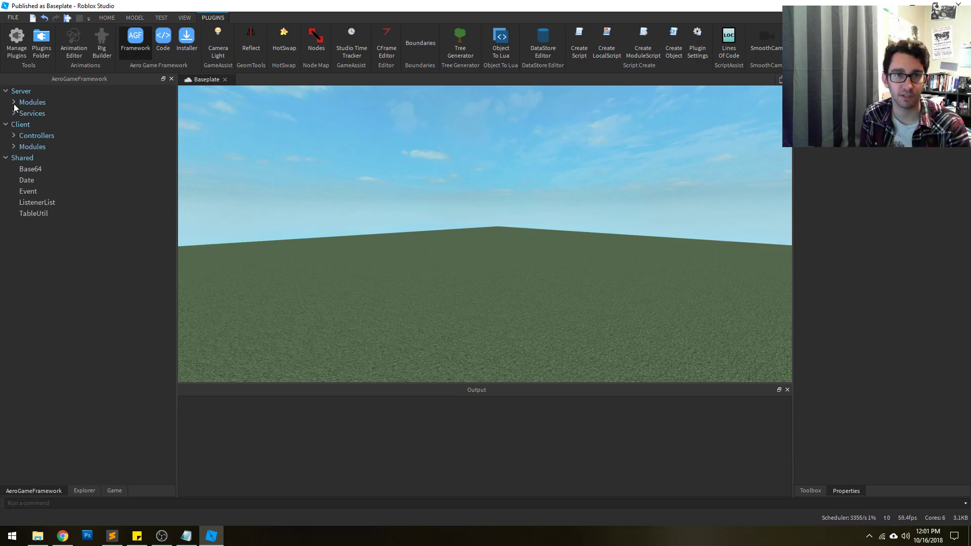
click(14, 146)
click(13, 136)
click(13, 113)
click(14, 102)
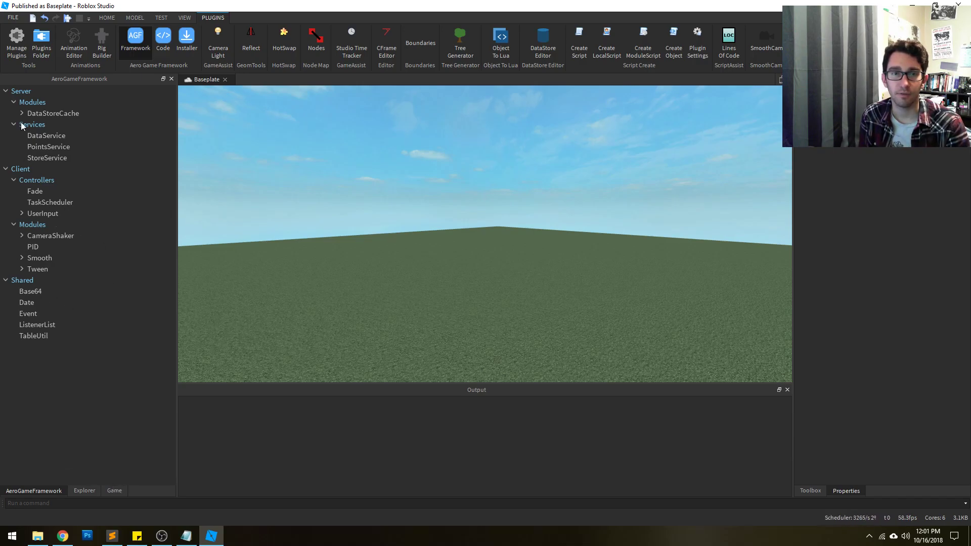
Step: Select the Event, Tween and PID modules, then show the Explorer hierarchy
click(21, 315)
click(41, 269)
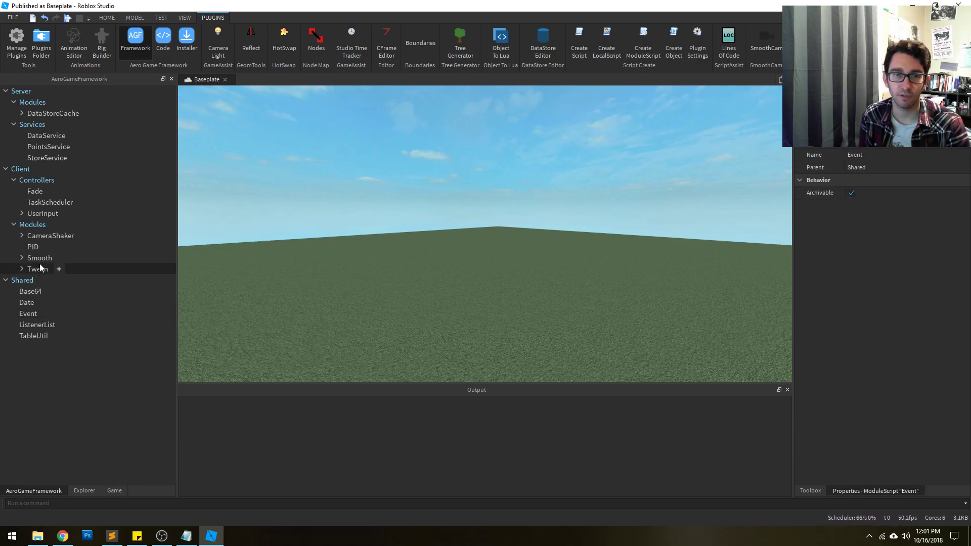
click(35, 248)
click(72, 490)
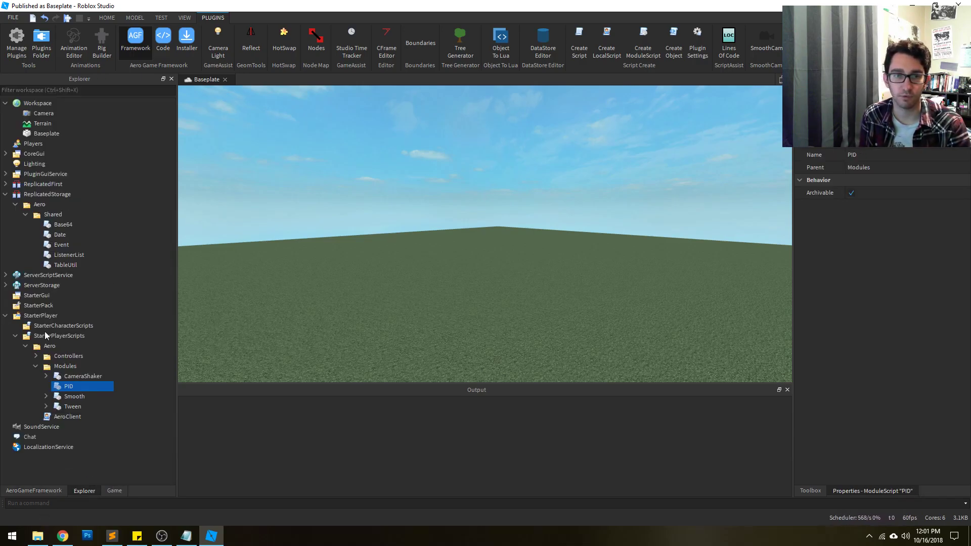
Step: Inspect Date, ListenerList and the Aero folders in ReplicatedStorage and StarterPlayerScripts, then return to the framework tree
click(59, 234)
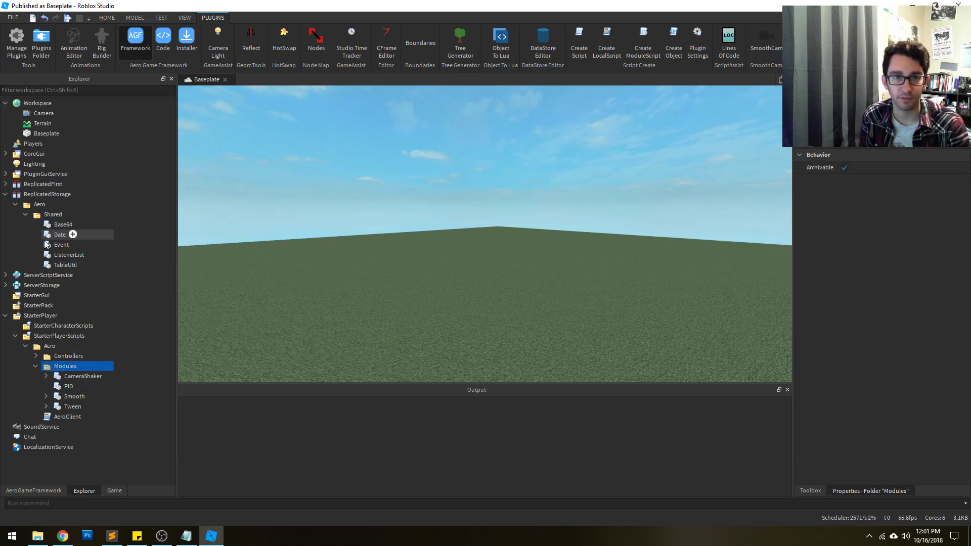
click(69, 255)
click(50, 348)
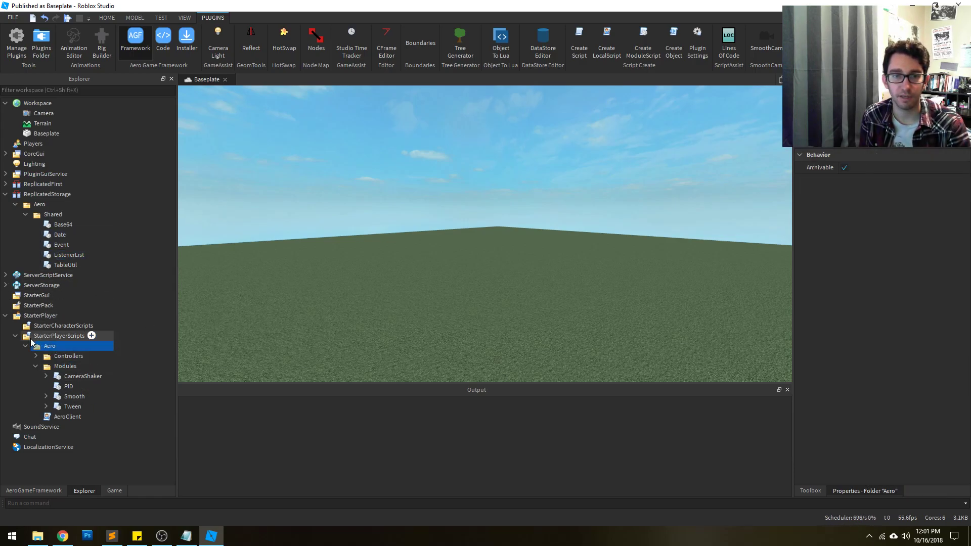
click(40, 205)
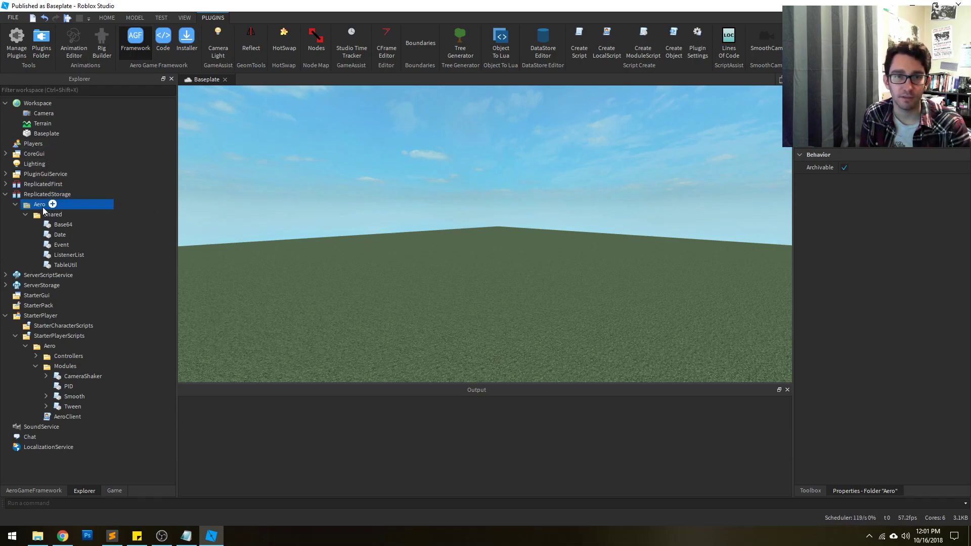
click(50, 346)
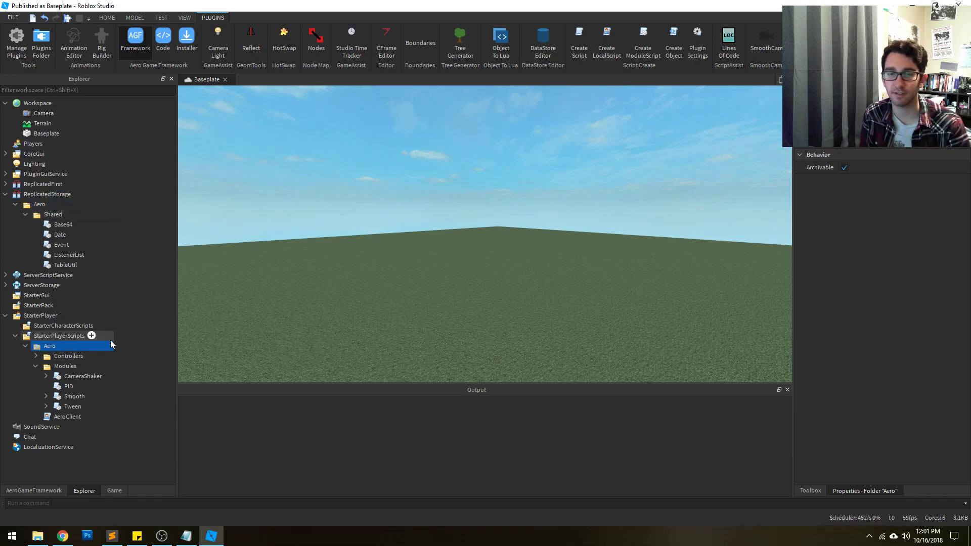
click(48, 490)
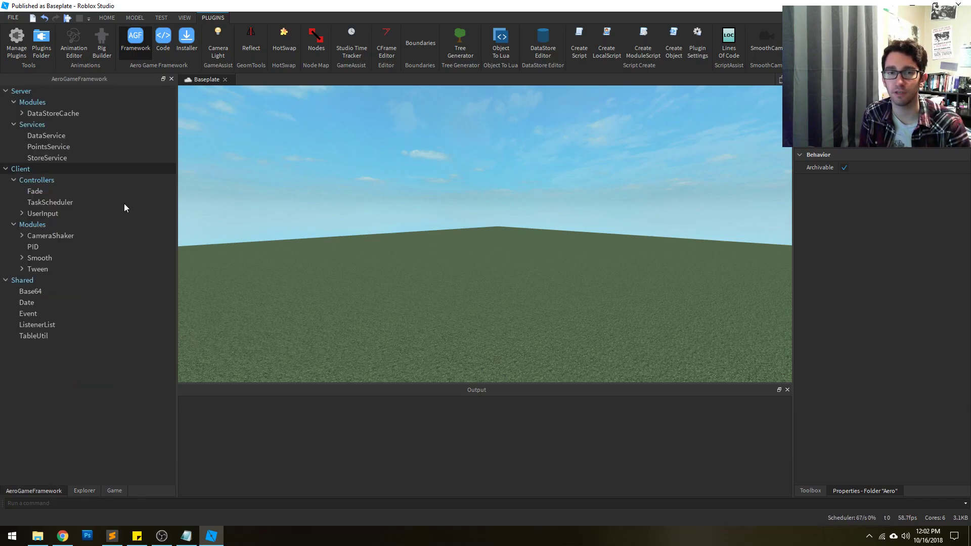
click(29, 295)
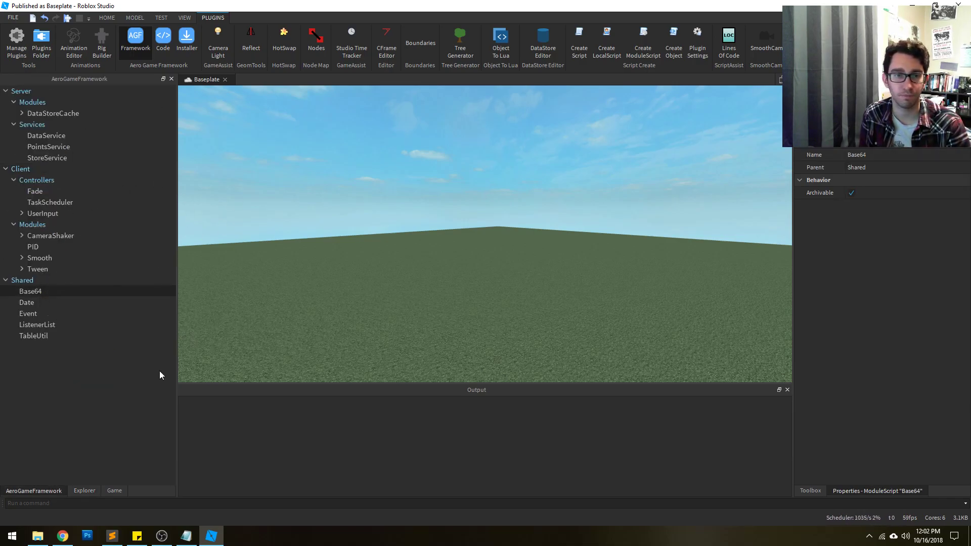
drag(50, 259, 40, 141)
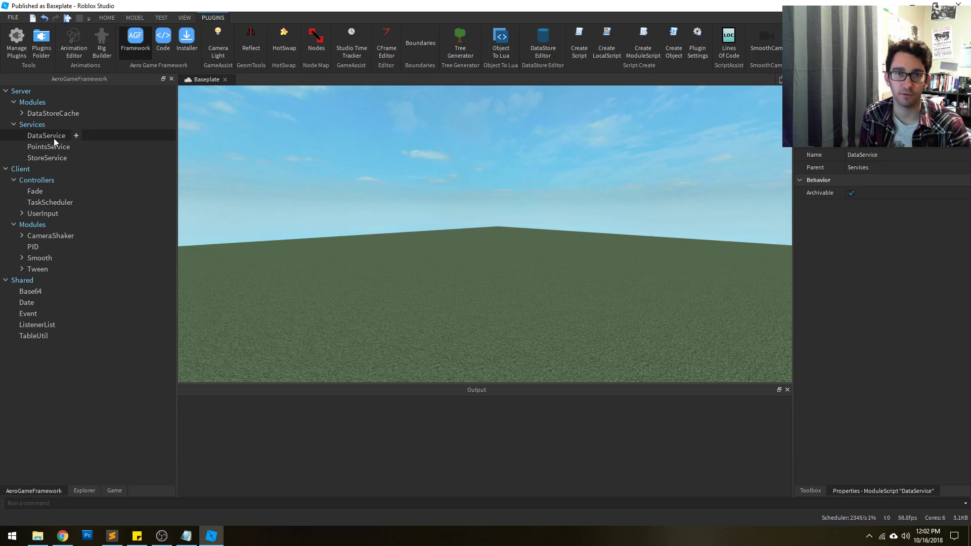
double_click(53, 138)
scroll(393, 227, down, 18)
scroll(394, 227, down, 8)
click(277, 79)
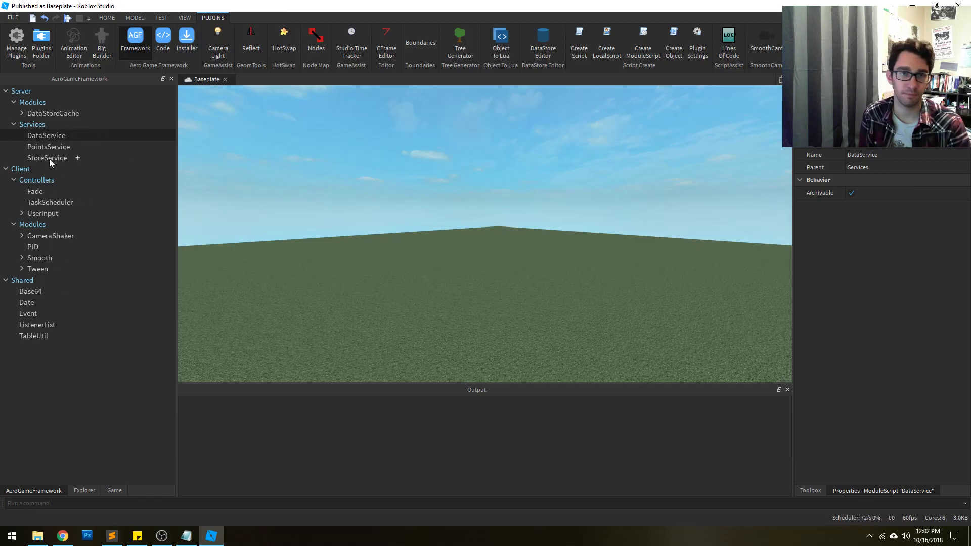
click(162, 42)
Step: Scroll through DataService's source in the AeroGameFramework Code viewer
scroll(340, 429, down, 15)
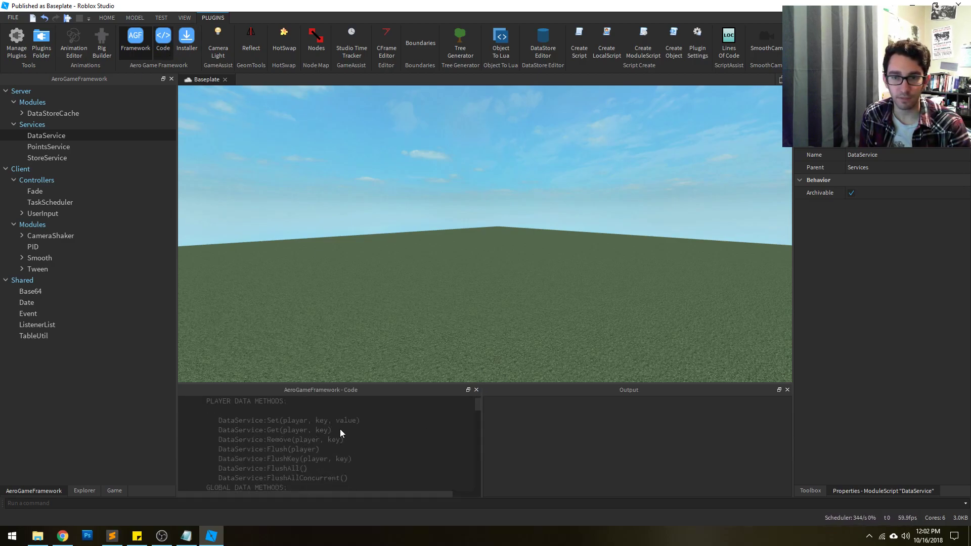
scroll(351, 431, down, 2)
scroll(348, 435, up, 3)
scroll(314, 438, down, 3)
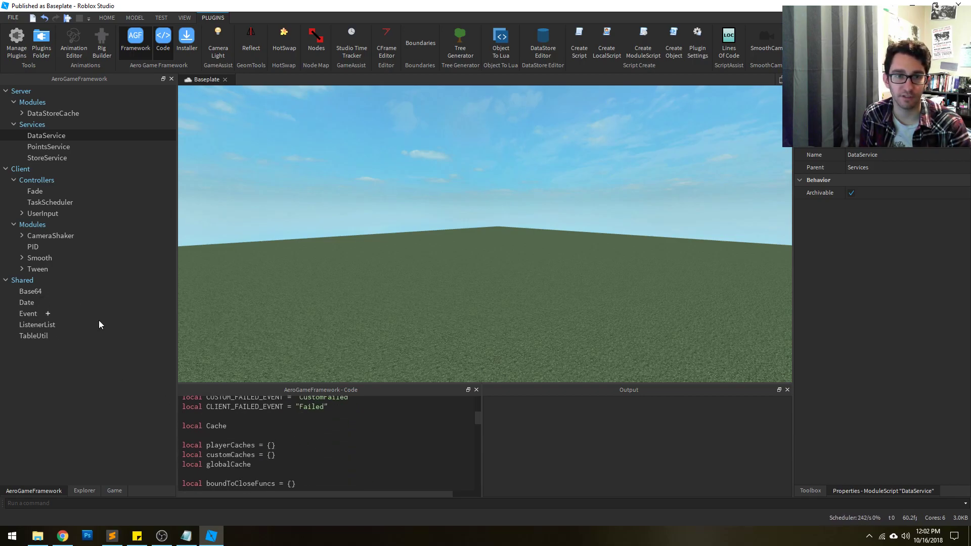
scroll(326, 424, down, 15)
scroll(307, 436, down, 20)
scroll(271, 429, down, 2)
Step: Open the Event module in its own script tab and view Fade's and TaskScheduler's code
double_click(25, 314)
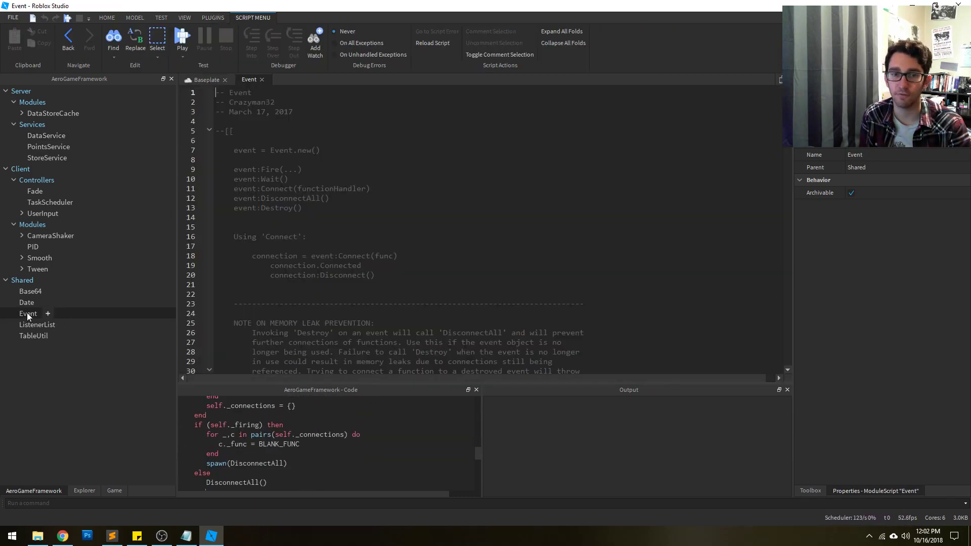
scroll(405, 236, down, 19)
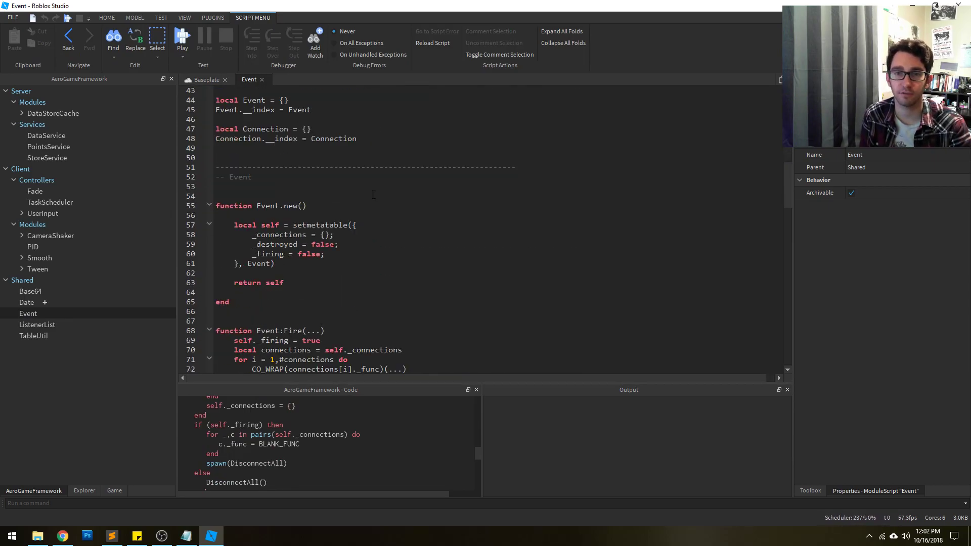
click(32, 190)
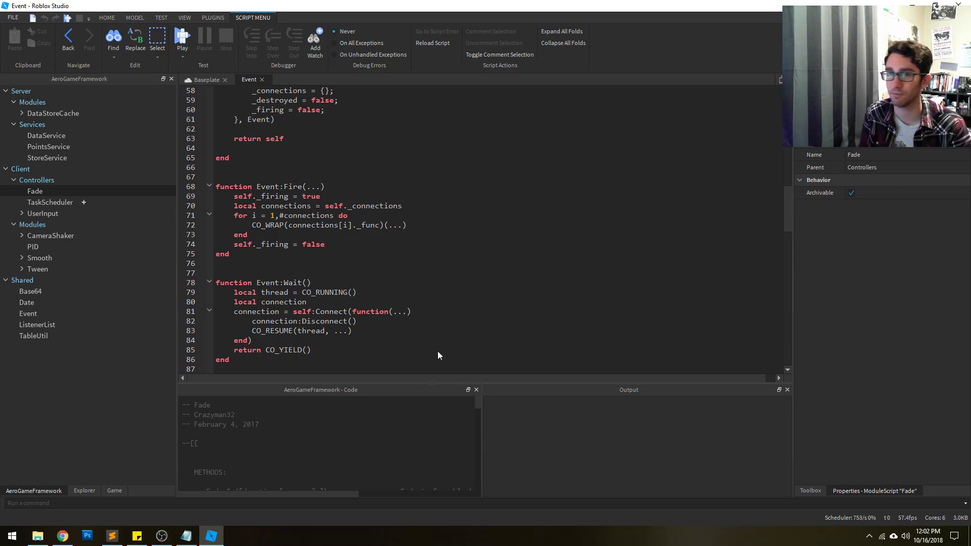
scroll(381, 469, down, 3)
click(34, 191)
click(34, 192)
scroll(263, 430, down, 8)
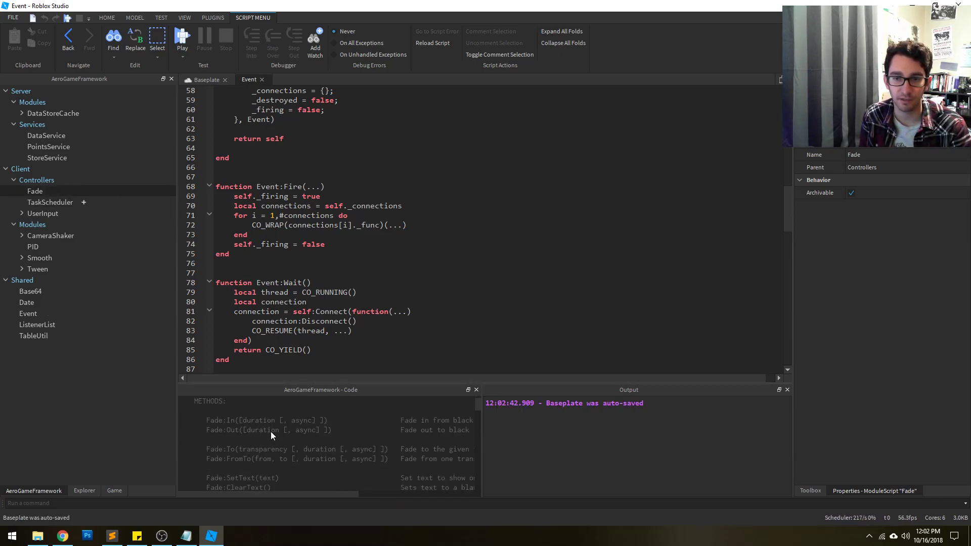
scroll(266, 437, down, 6)
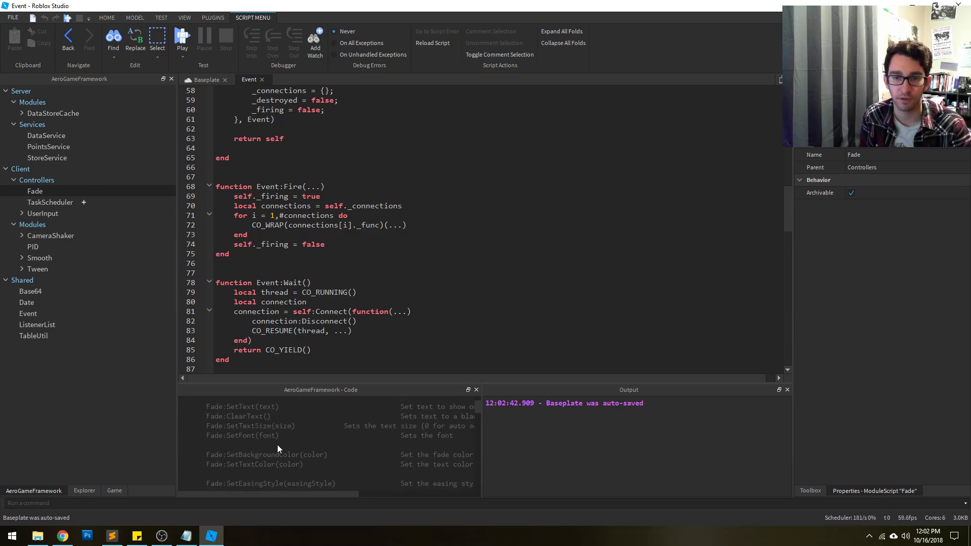
scroll(250, 429, down, 10)
Step: Place the cursor on empty line 54 of the Event script, then return to the Baseplate view
click(455, 238)
scroll(455, 238, up, 7)
click(261, 254)
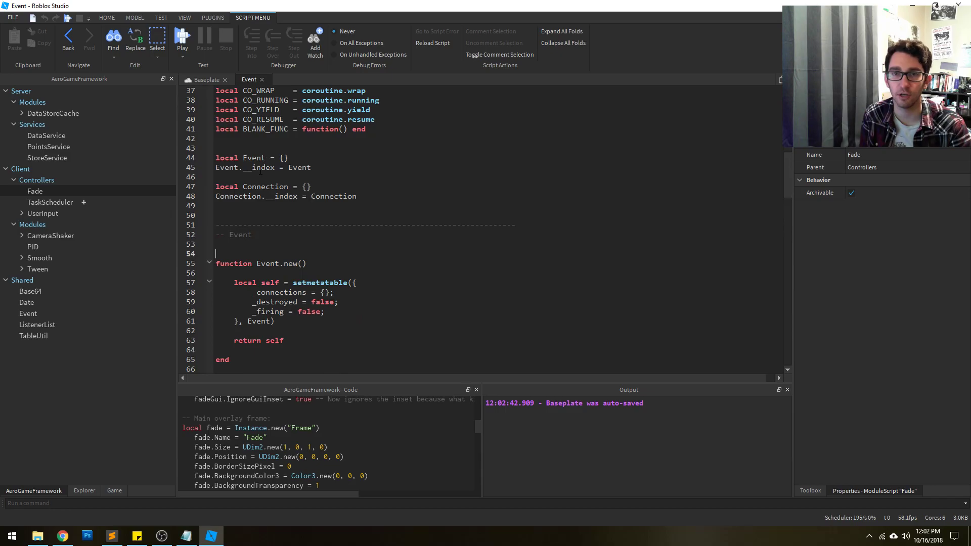
click(198, 79)
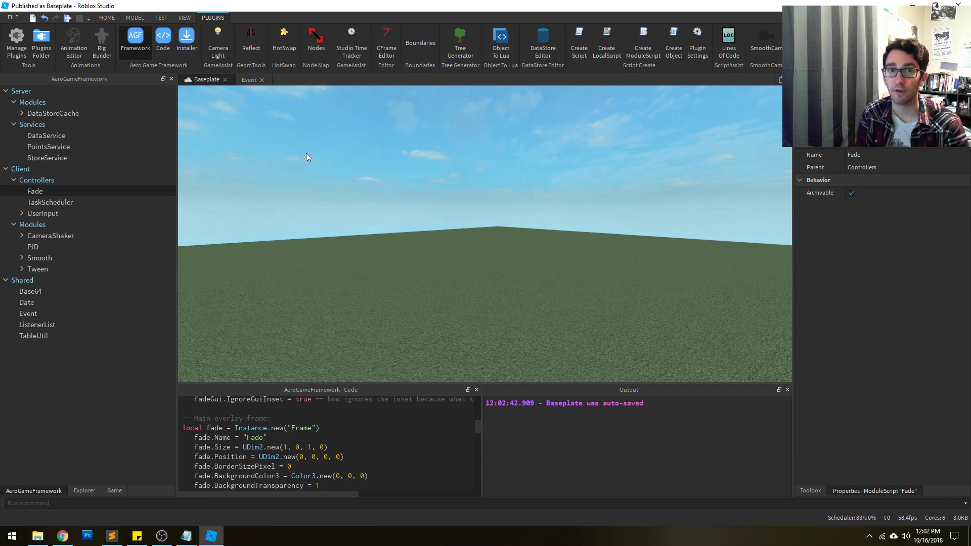
Step: Reinstall AeroGameFramework from the Installer and close the success message
click(188, 39)
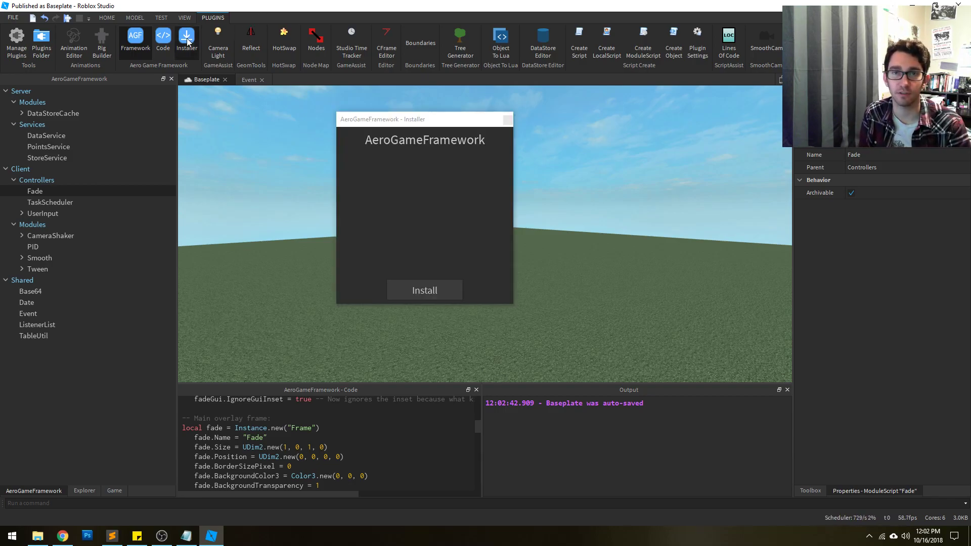
click(420, 286)
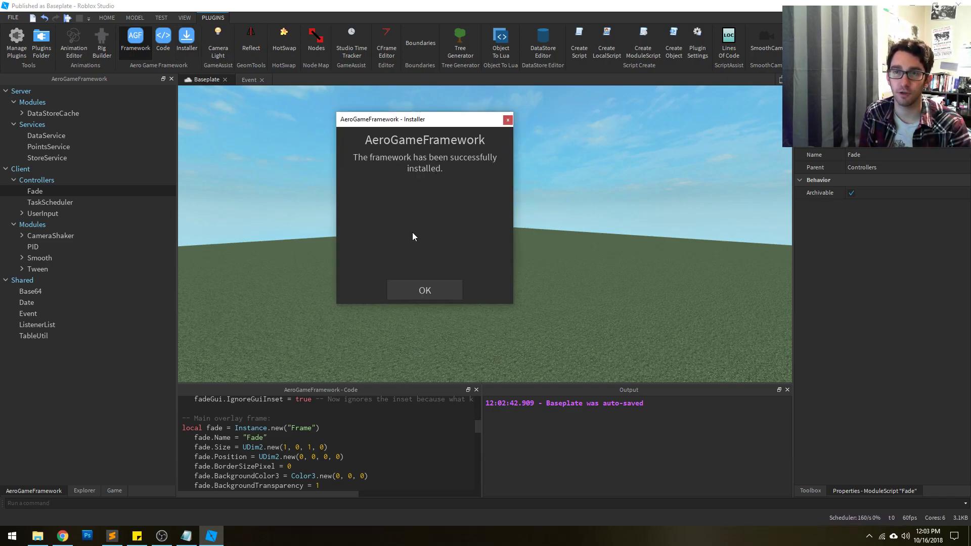
click(417, 295)
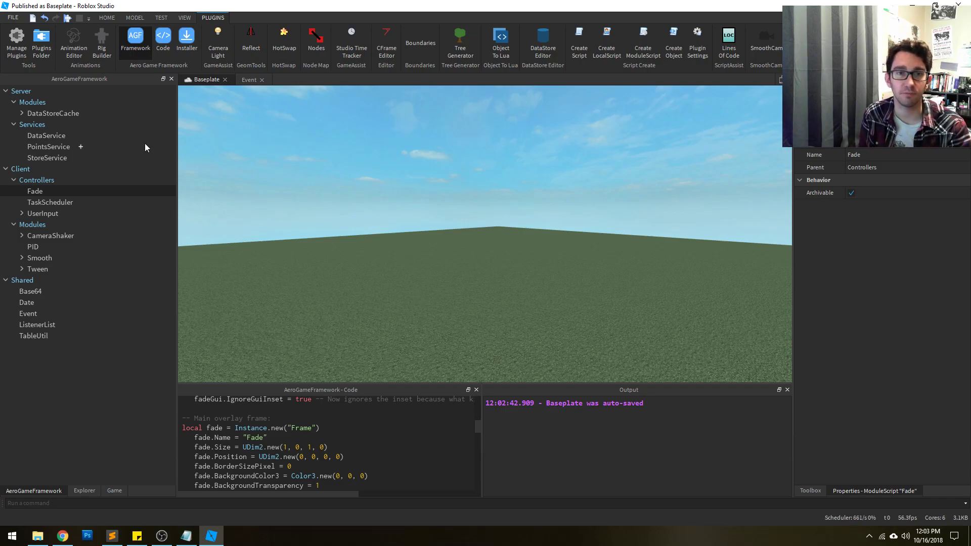
Step: Open and scroll through the DataService script, close its tab, and deselect the module tree
double_click(38, 136)
scroll(400, 268, down, 6)
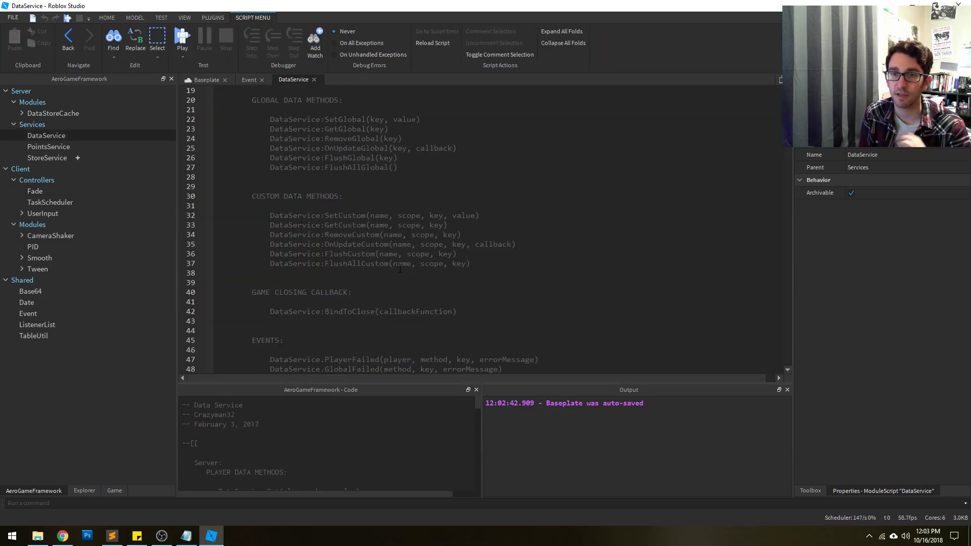
scroll(388, 258, up, 5)
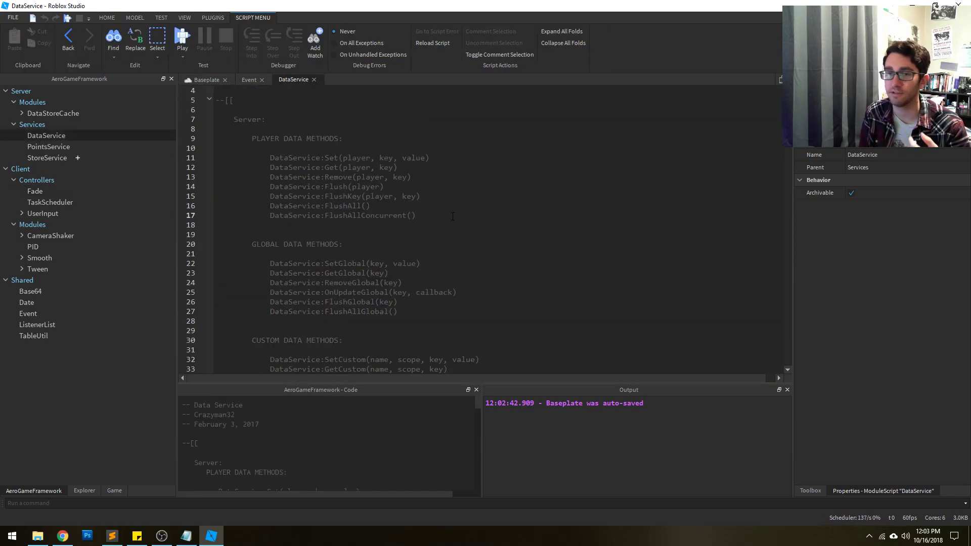
click(314, 79)
click(385, 204)
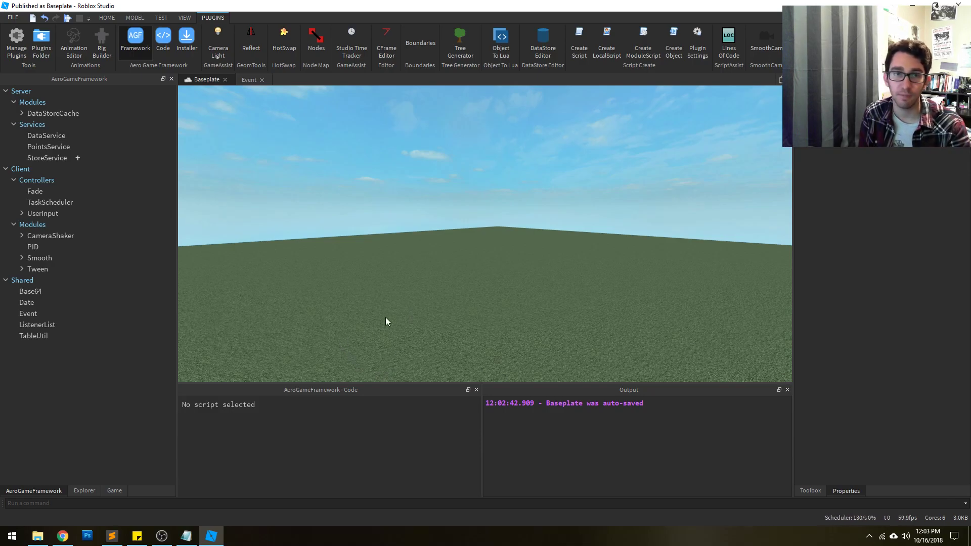
Step: Close the Event script and edit DataService's SCOPE string on line 66 to "PlayerData2"
click(261, 80)
click(159, 190)
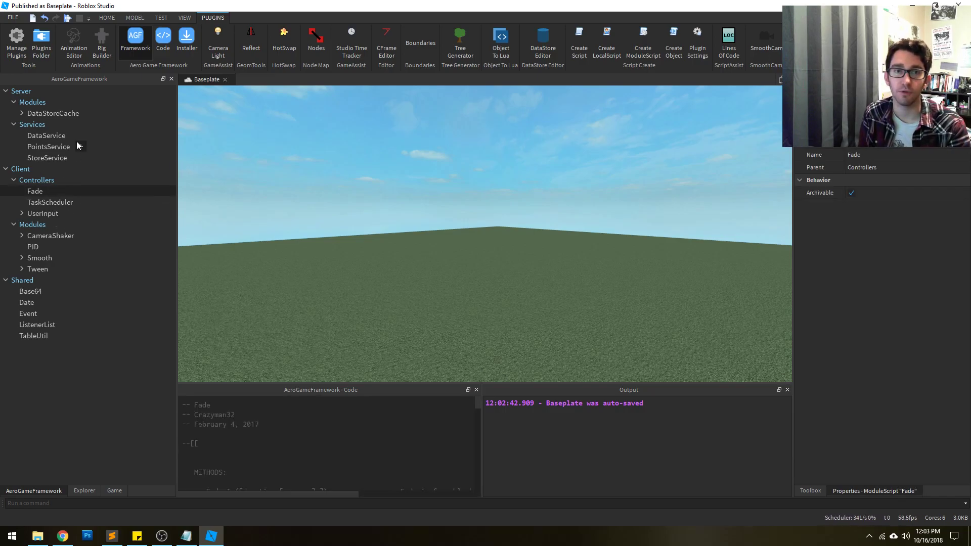
double_click(51, 134)
scroll(295, 228, down, 20)
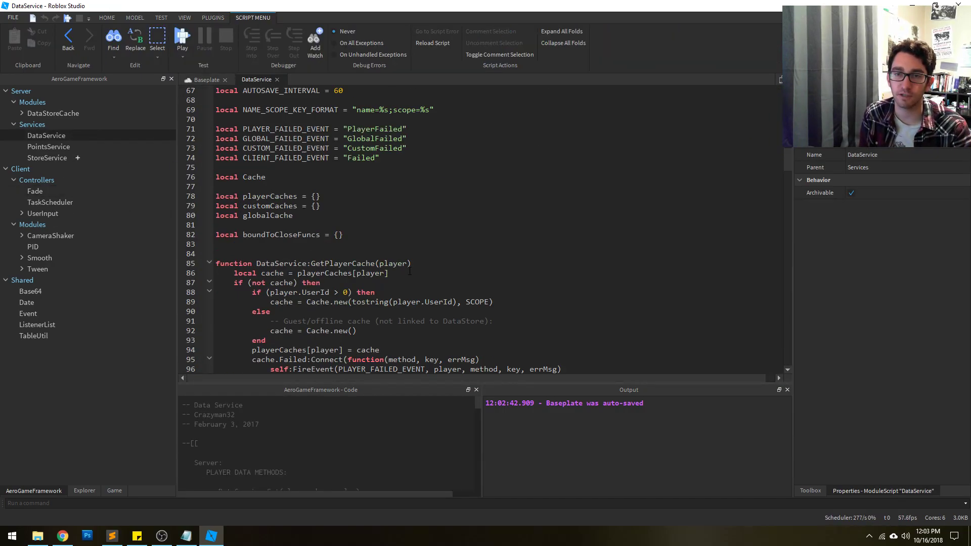
scroll(276, 277, up, 4)
click(329, 139)
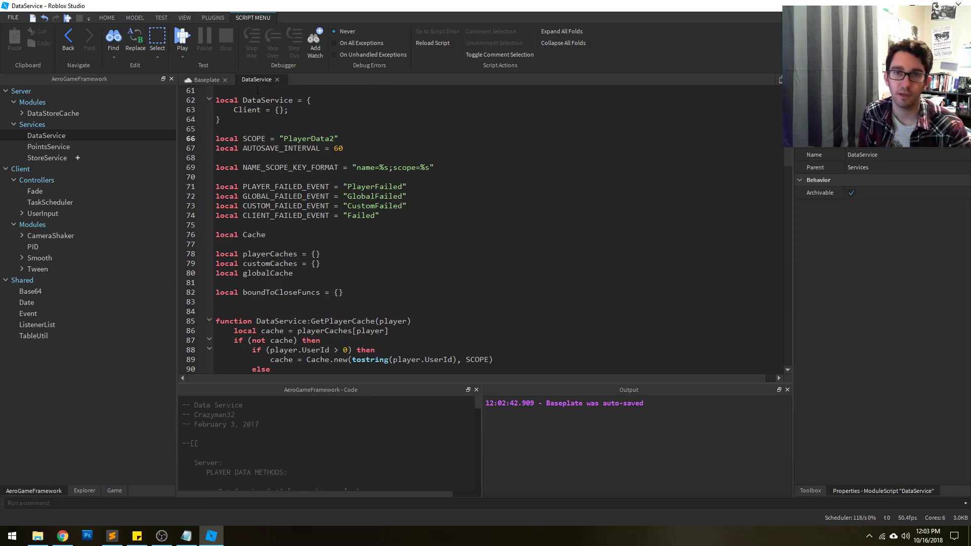
Step: Back on the baseplate, rerun the AeroGameFramework installer to check for updates
click(216, 80)
click(193, 50)
click(445, 286)
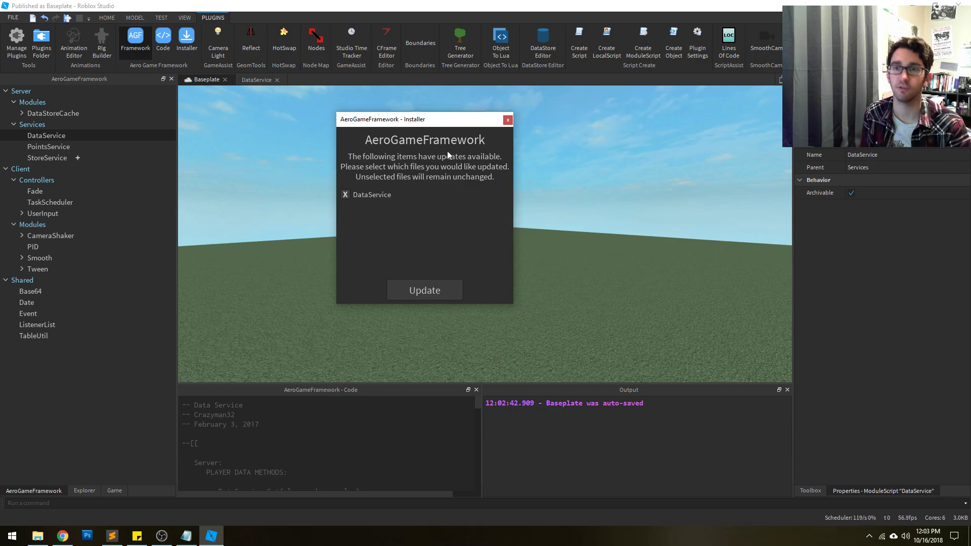
Step: Keep DataService checked, apply its update, confirm success, and bring its script back into view
click(346, 195)
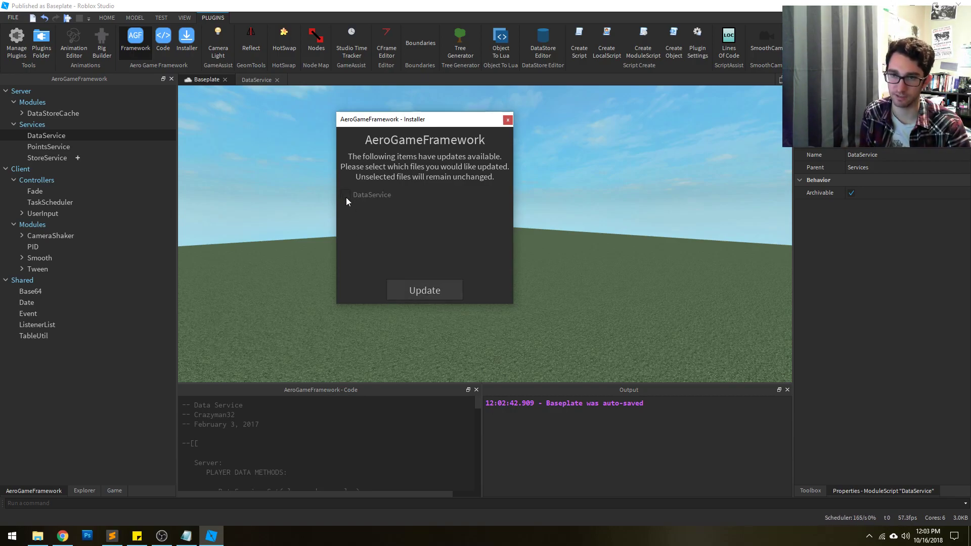
click(348, 197)
click(348, 198)
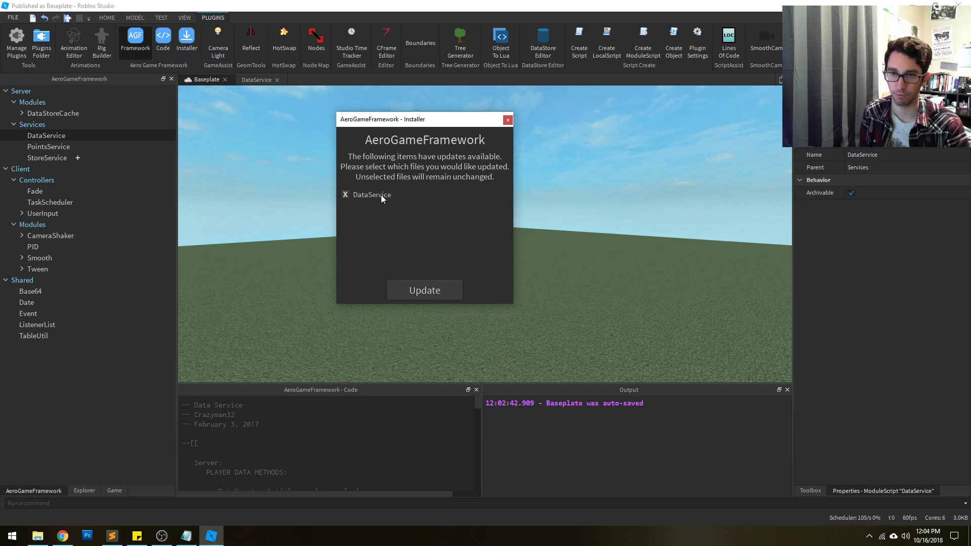
click(422, 291)
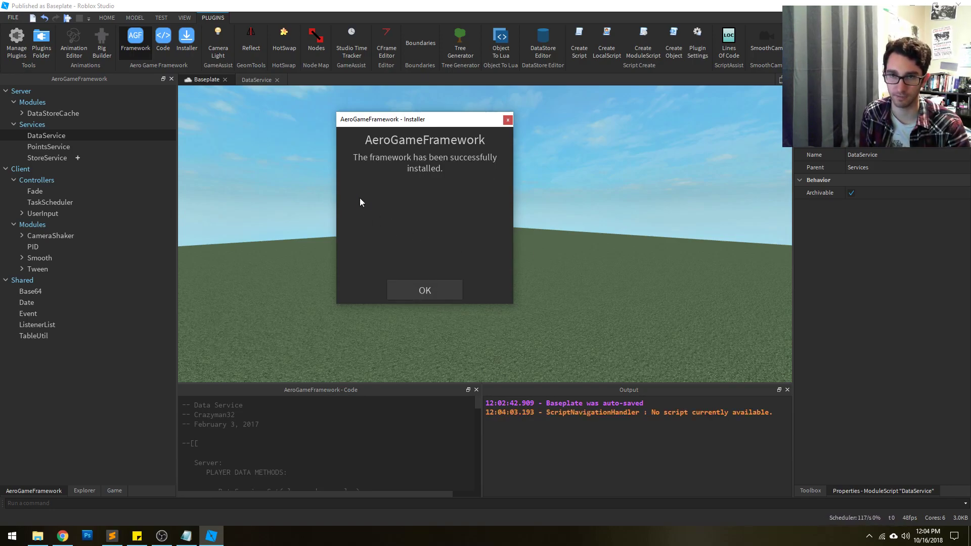
click(415, 290)
click(263, 80)
scroll(480, 228, down, 15)
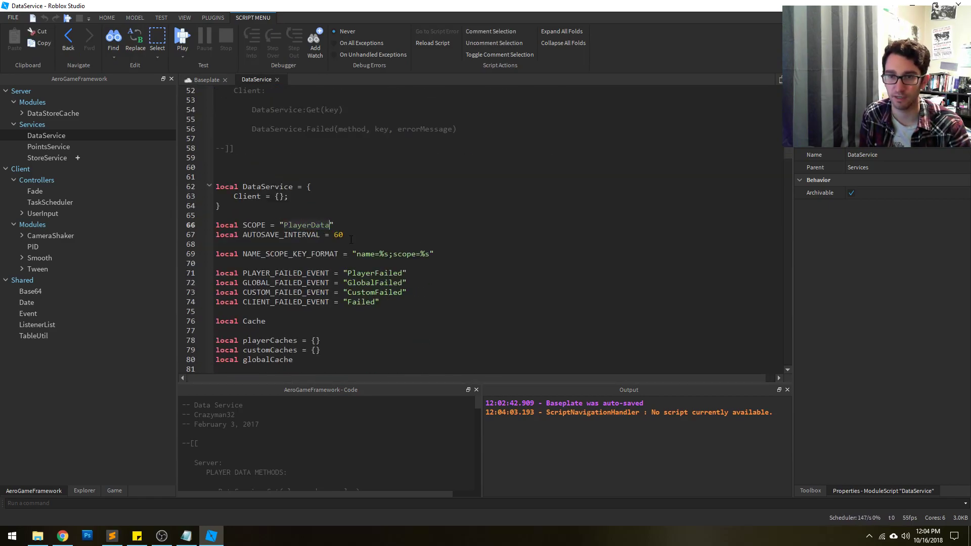
Step: Return to the Baseplate view and clear the Fade module selection
click(195, 78)
click(161, 186)
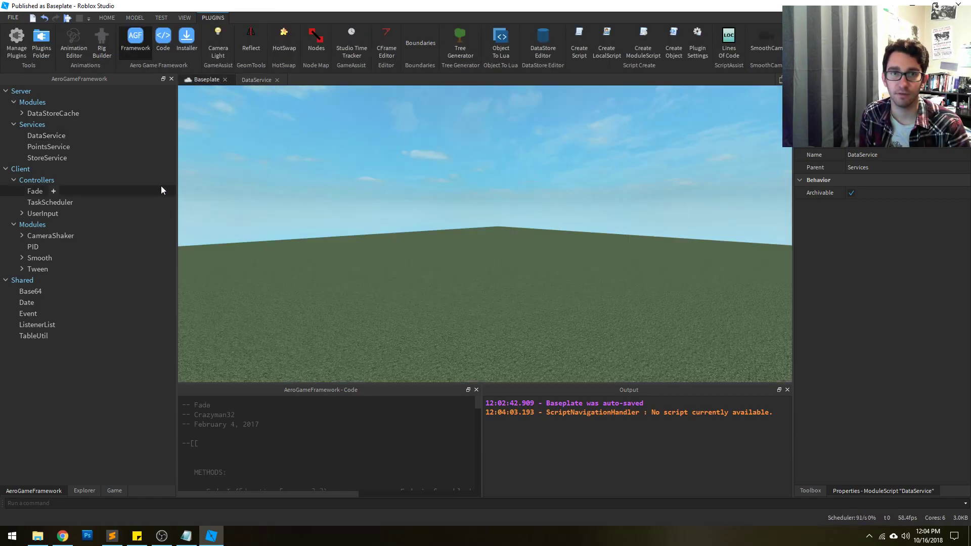
click(370, 166)
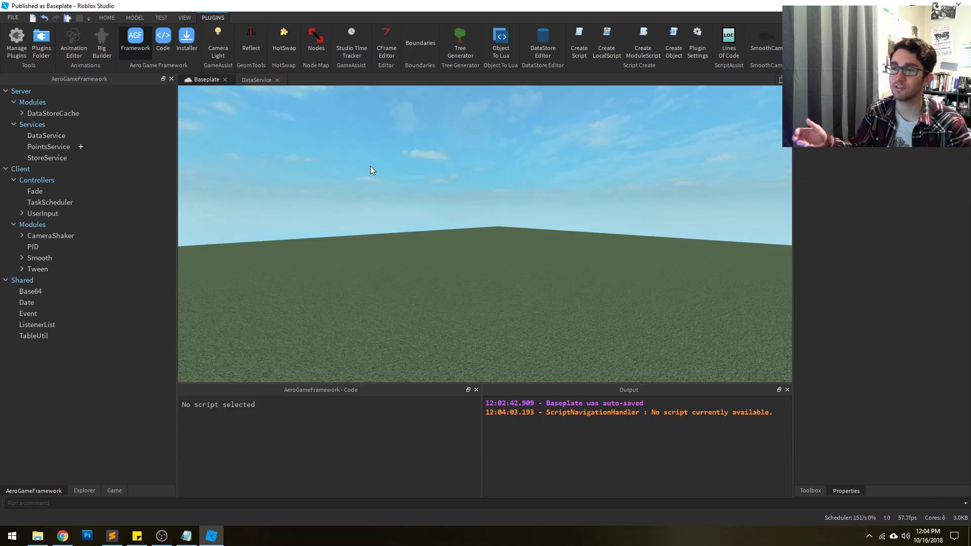